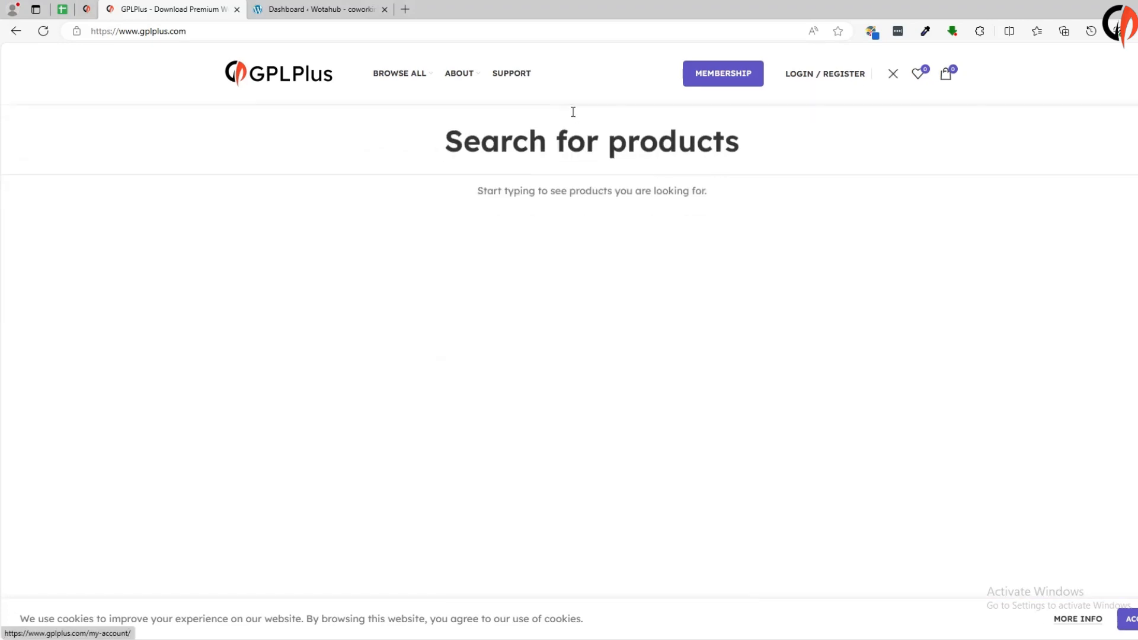
Search the GPLPlus product catalogue for "Urna" and open the Urna WordPress Theme 2.4.7 product page
type("Urna")
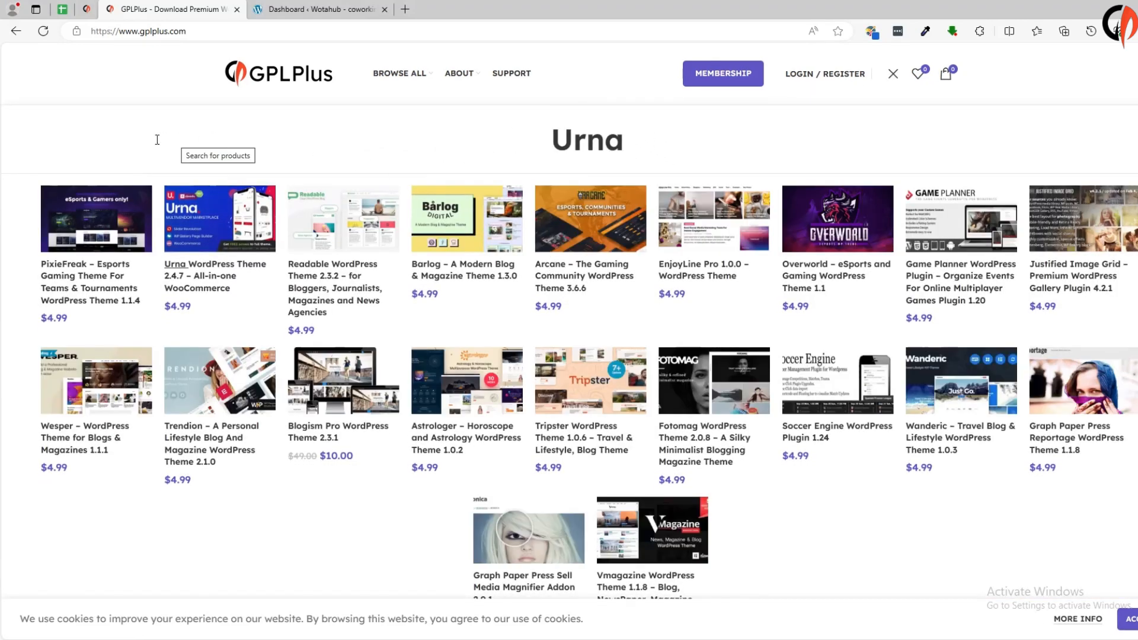
left_click(211, 222)
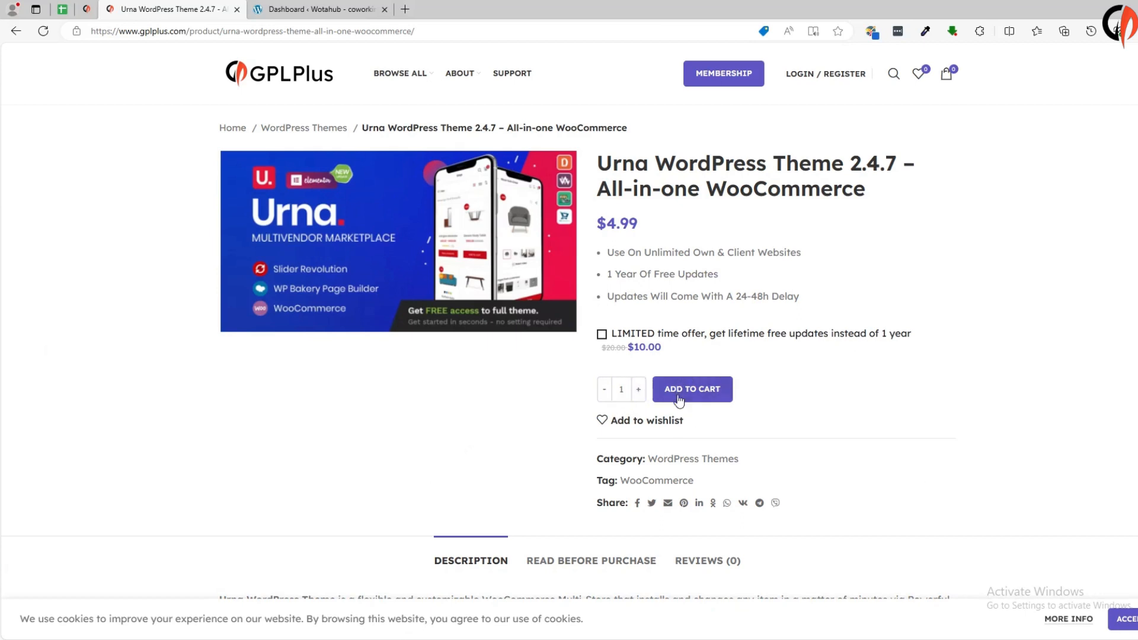
Switch to File Explorer and extract the CX-urna-allinone-woocommerce-wordpress-theme.2.4.7 archive into its own folder on the desktop
left_click(538, 639)
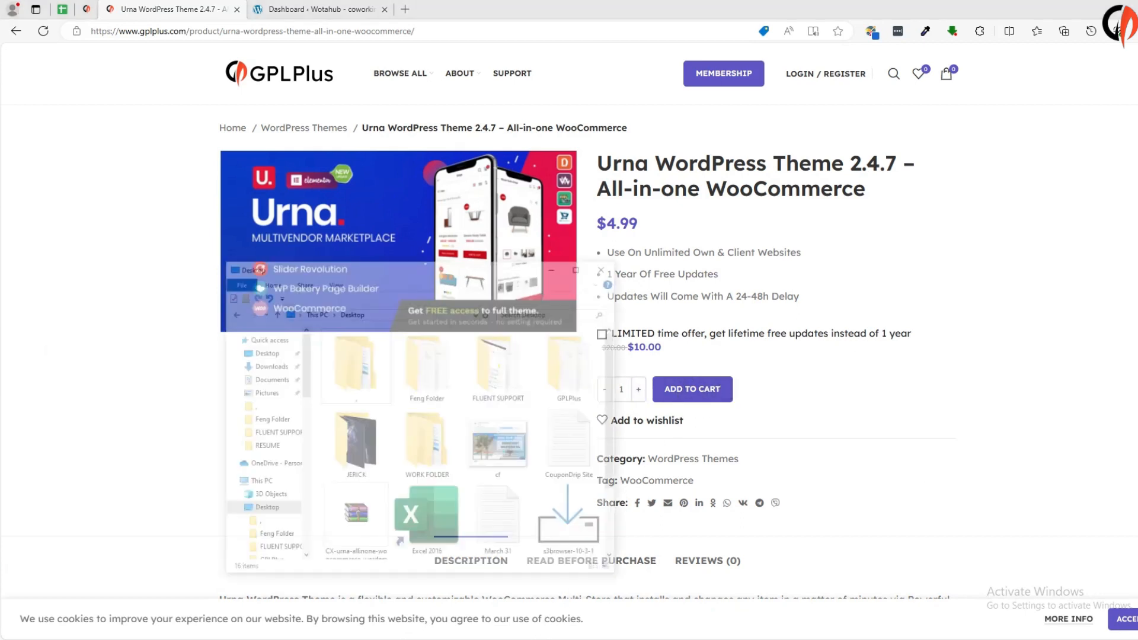
scroll(357, 443, "down", 1)
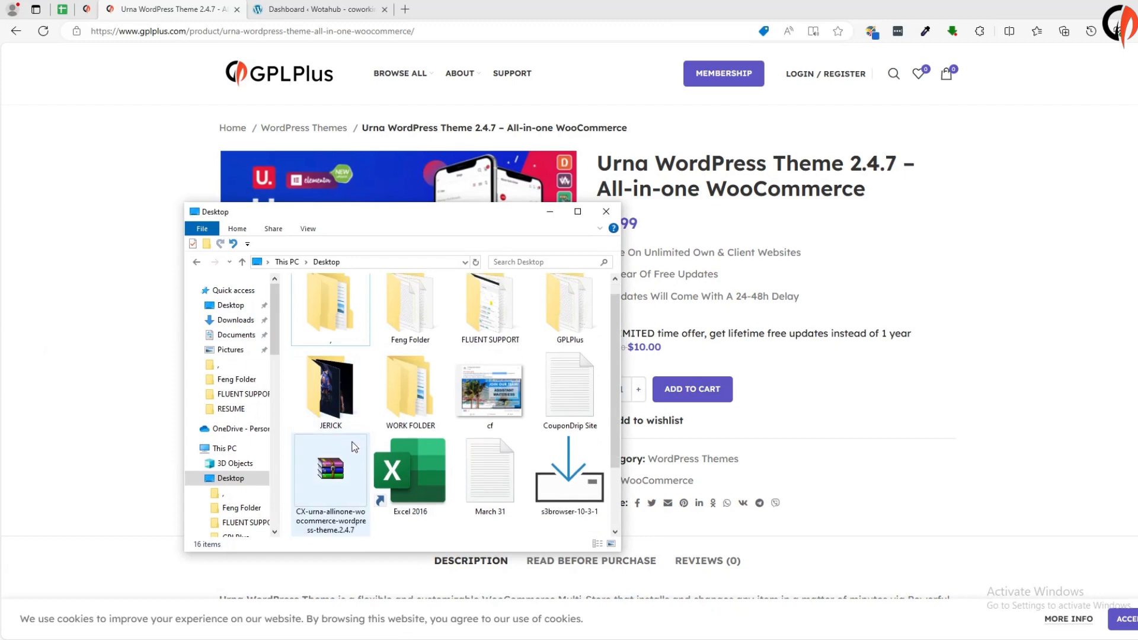
right_click(301, 478)
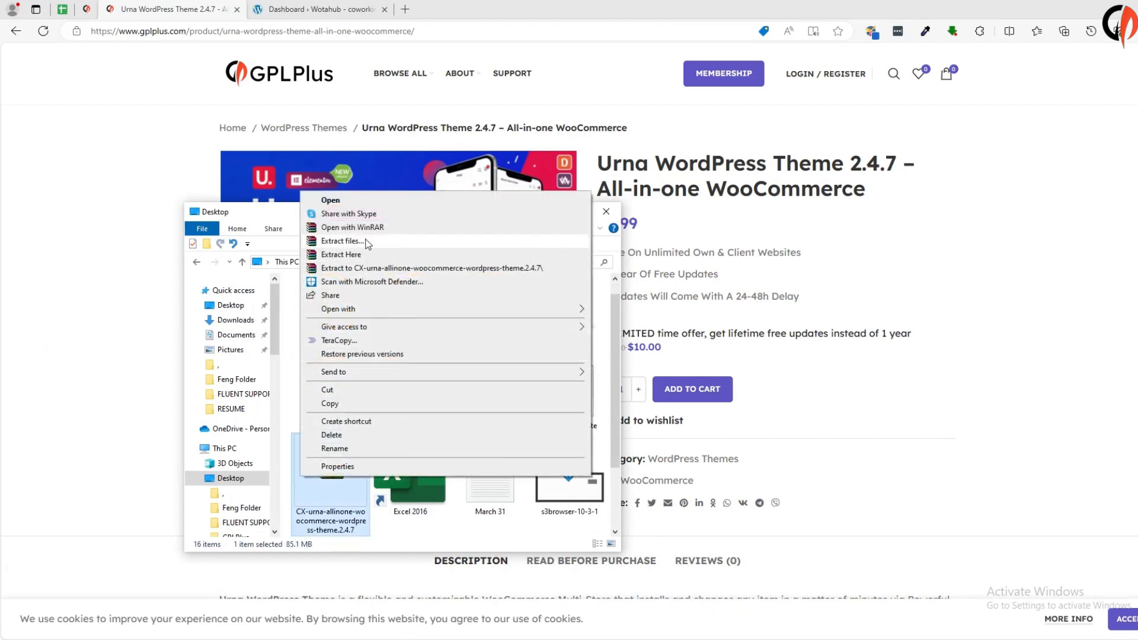
left_click(341, 240)
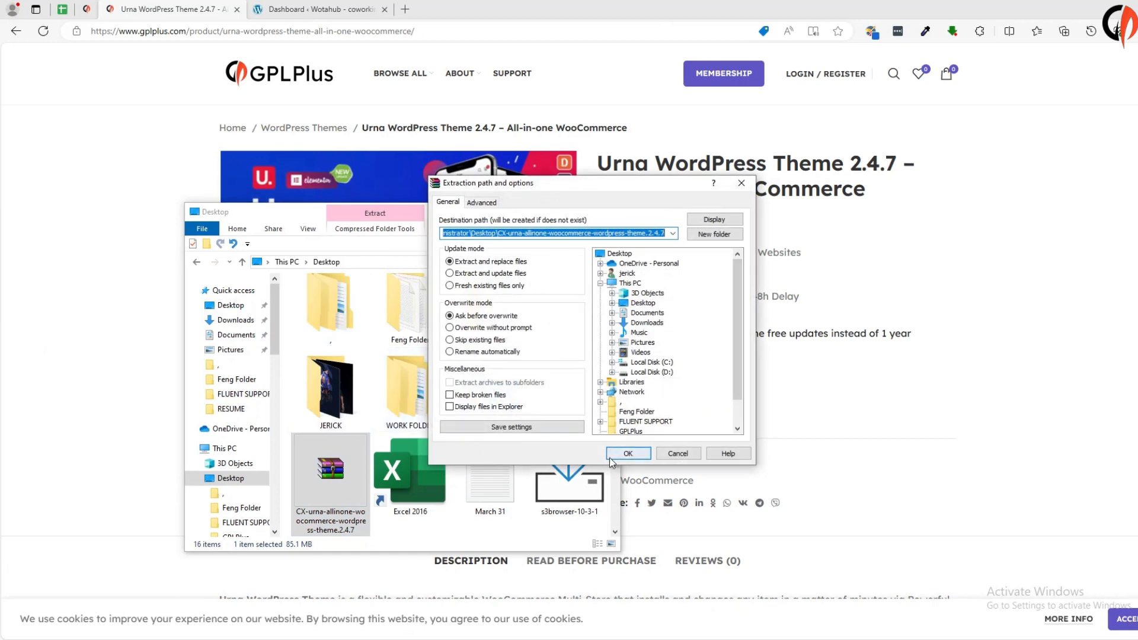
left_click(614, 456)
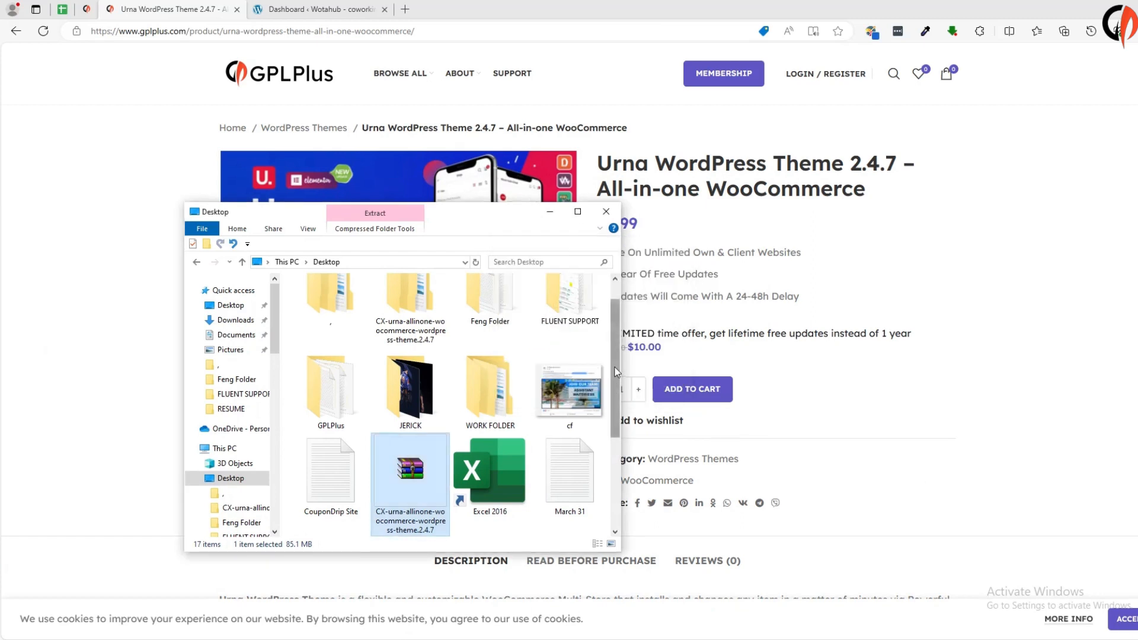
Look inside the extracted Urna package and open its Theme folder to examine the theme archives
scroll(616, 372, "up", 1)
left_click(396, 334)
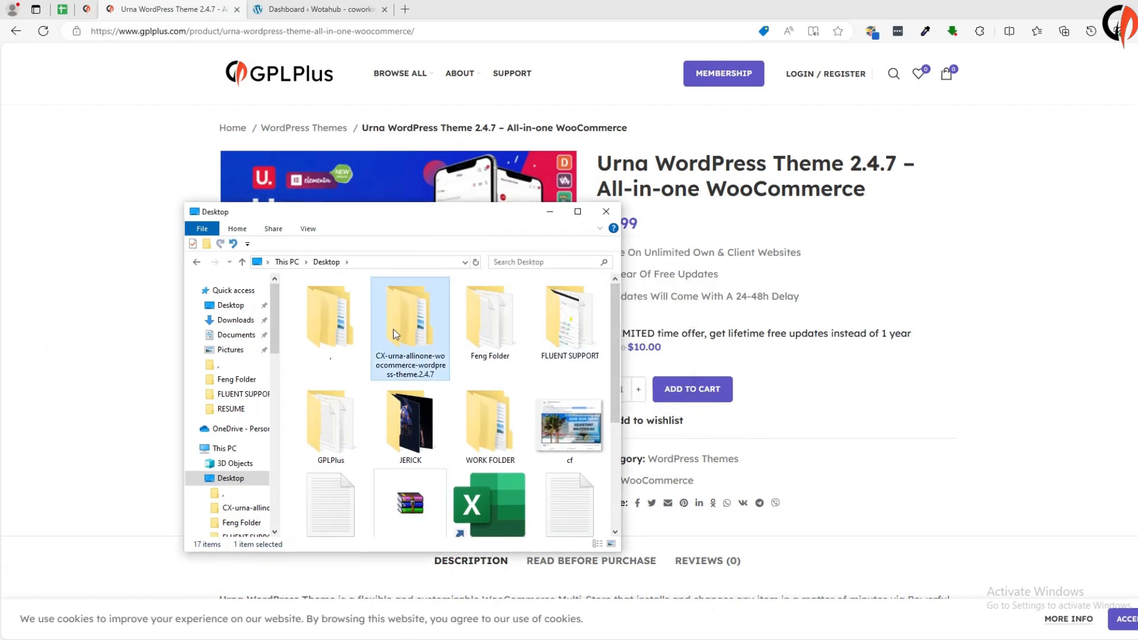
double_click(396, 334)
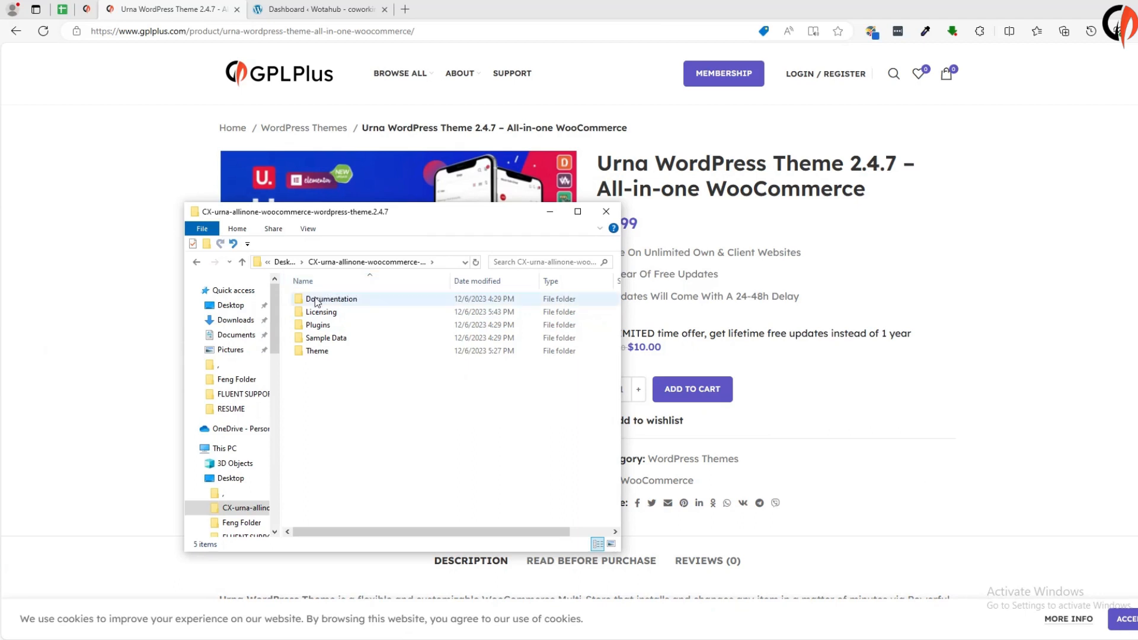
double_click(317, 352)
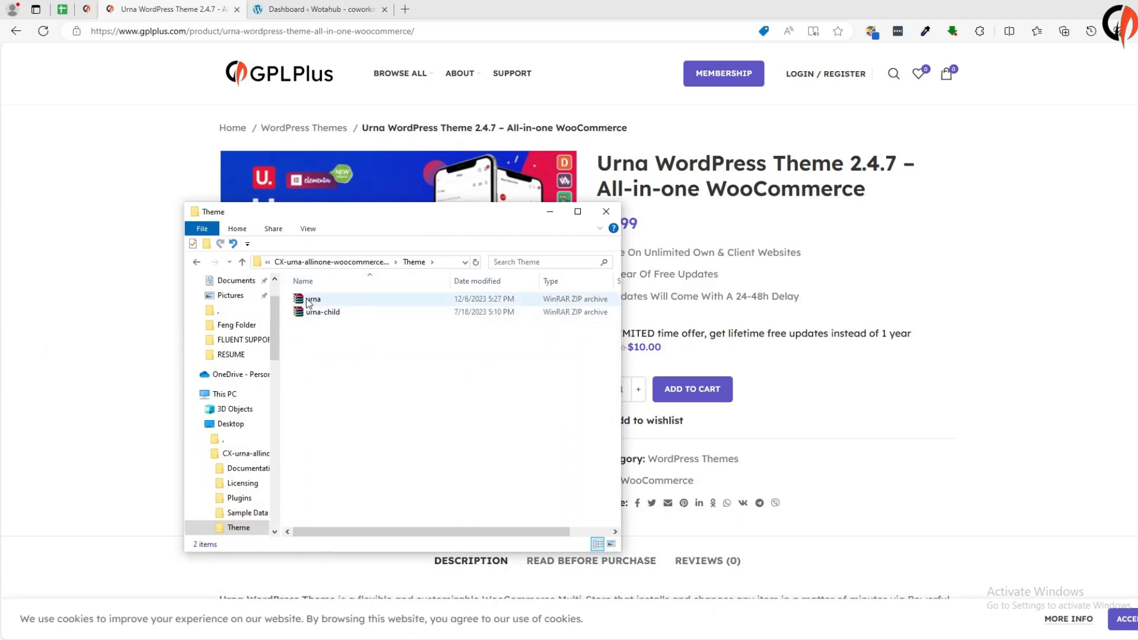
Switch to the WordPress dashboard in the browser and open the upload form for adding a new theme
left_click(346, 17)
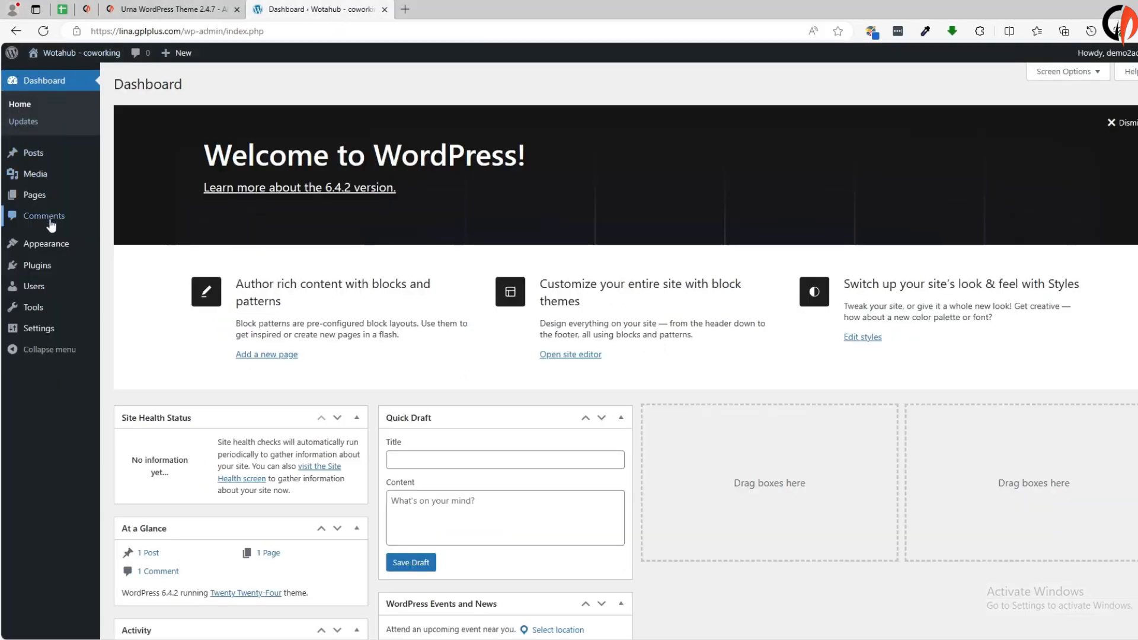
mouse_move(48, 243)
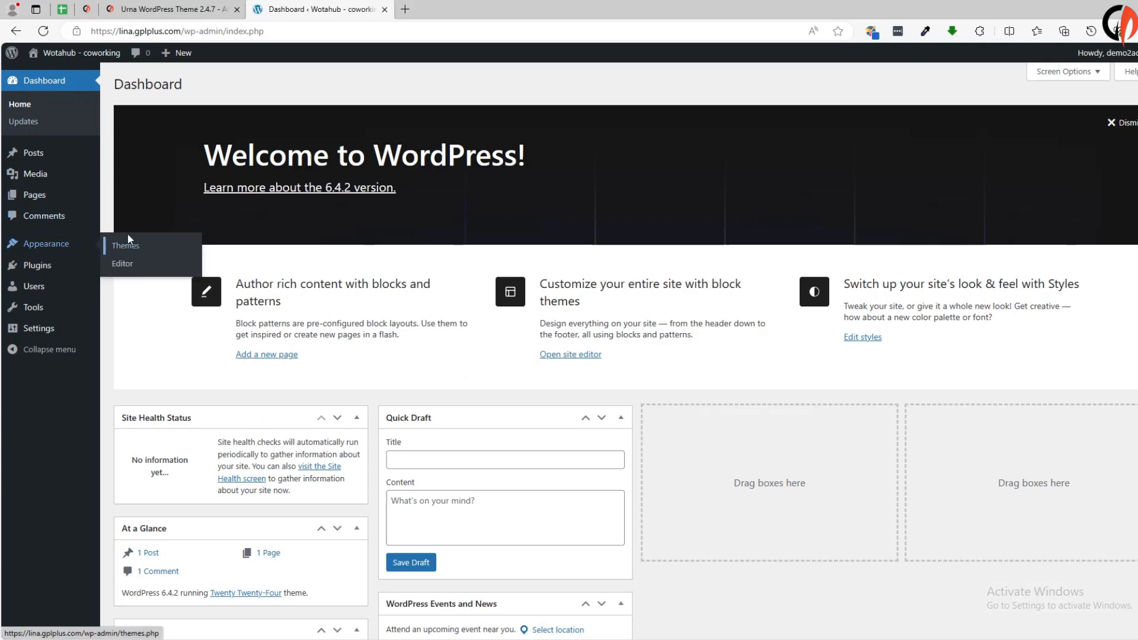
left_click(133, 254)
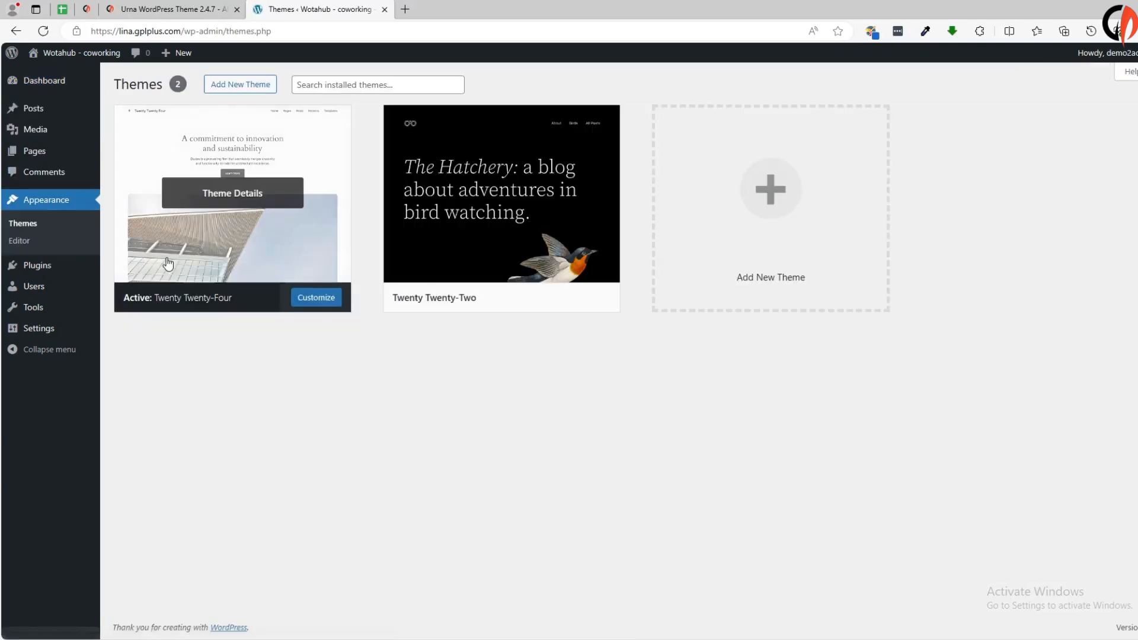
left_click(256, 88)
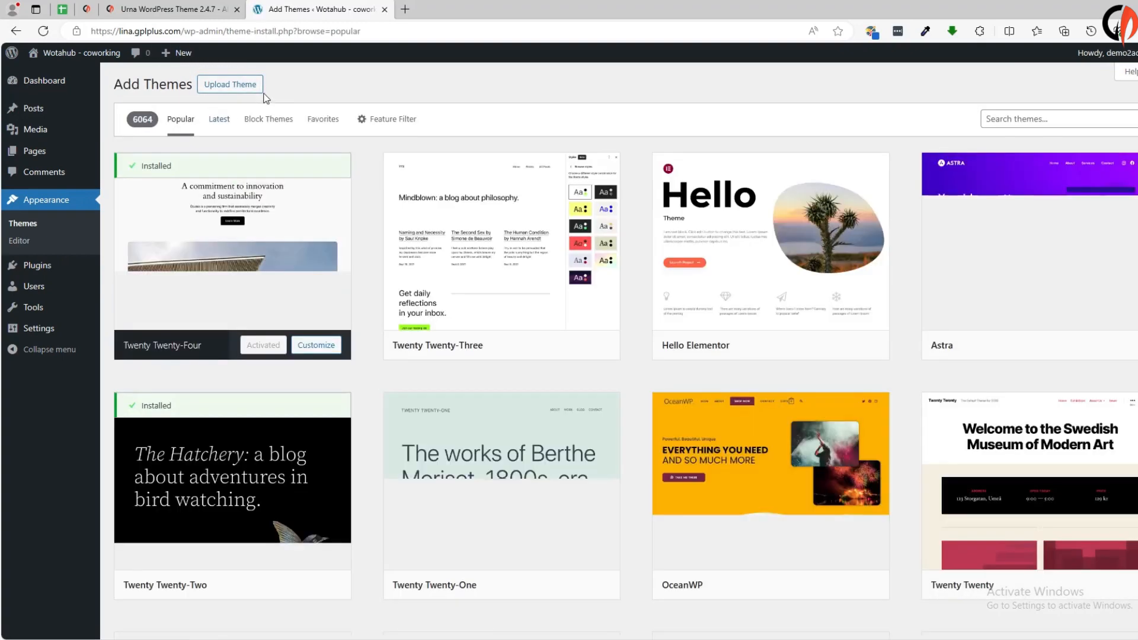
left_click(248, 92)
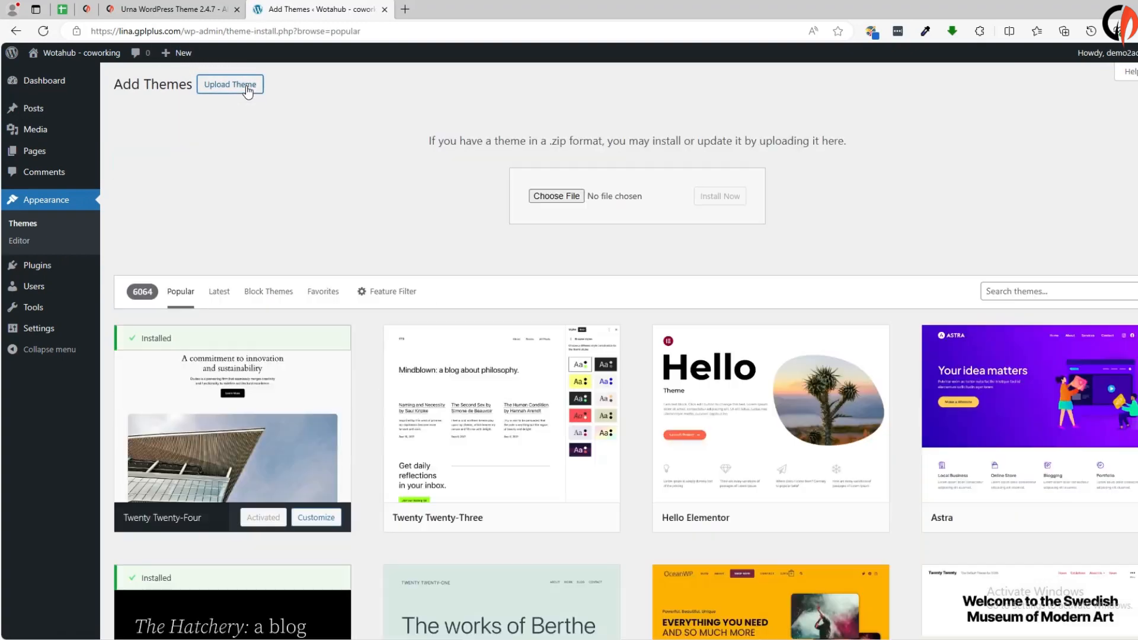
Install the theme from urna.zip in the extracted package's Theme folder and activate it
left_click(563, 198)
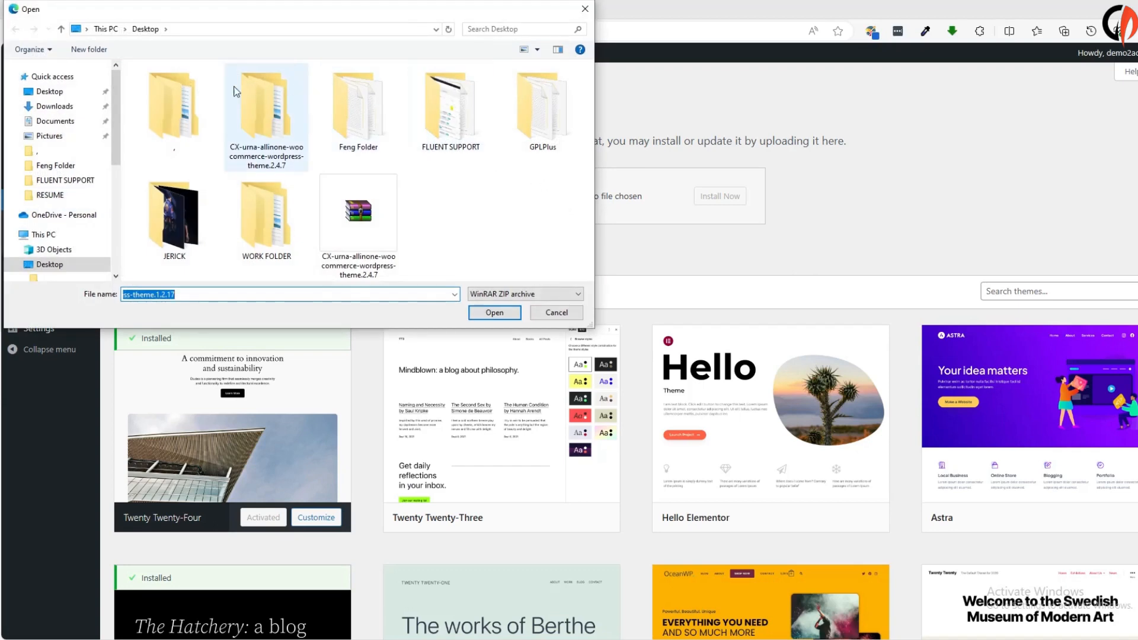
left_click(259, 100)
double_click(259, 101)
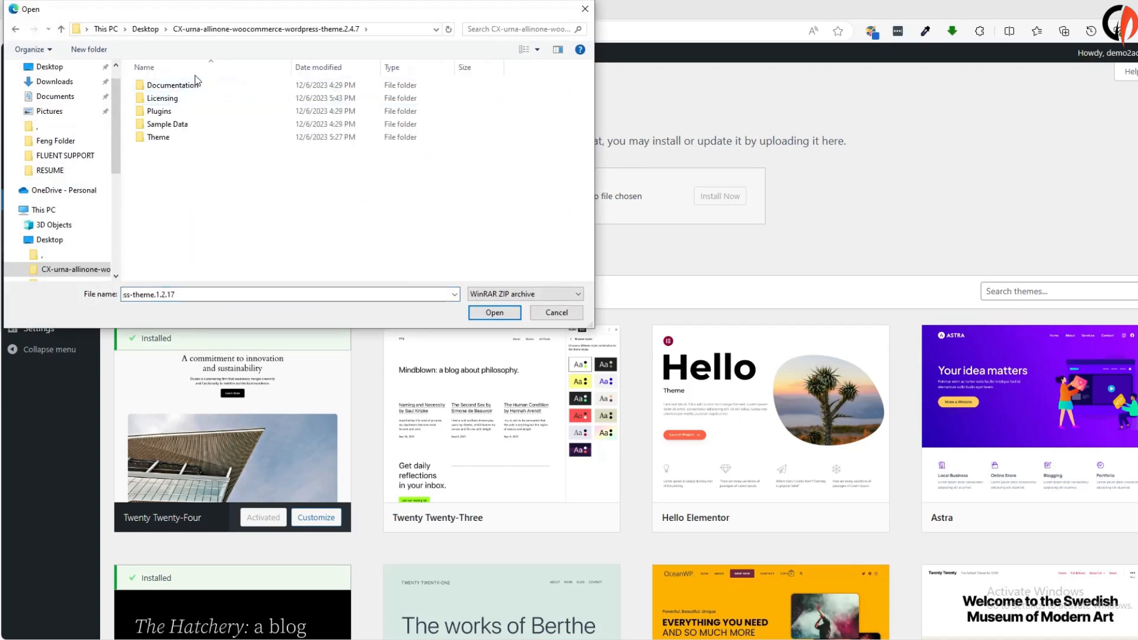
double_click(174, 142)
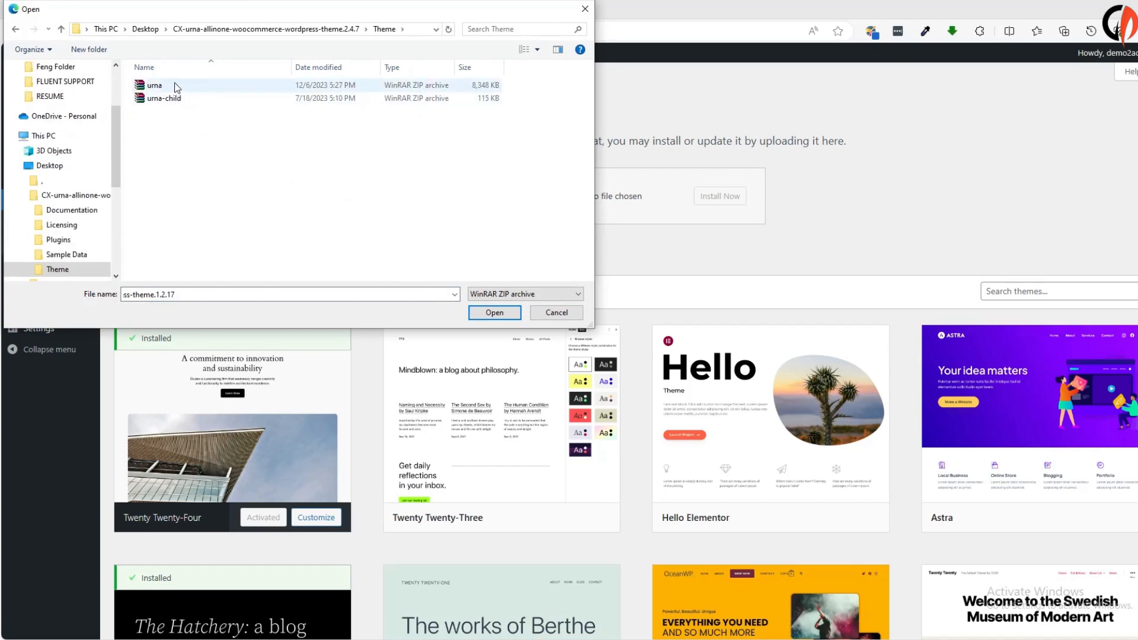
left_click(175, 83)
left_click(479, 319)
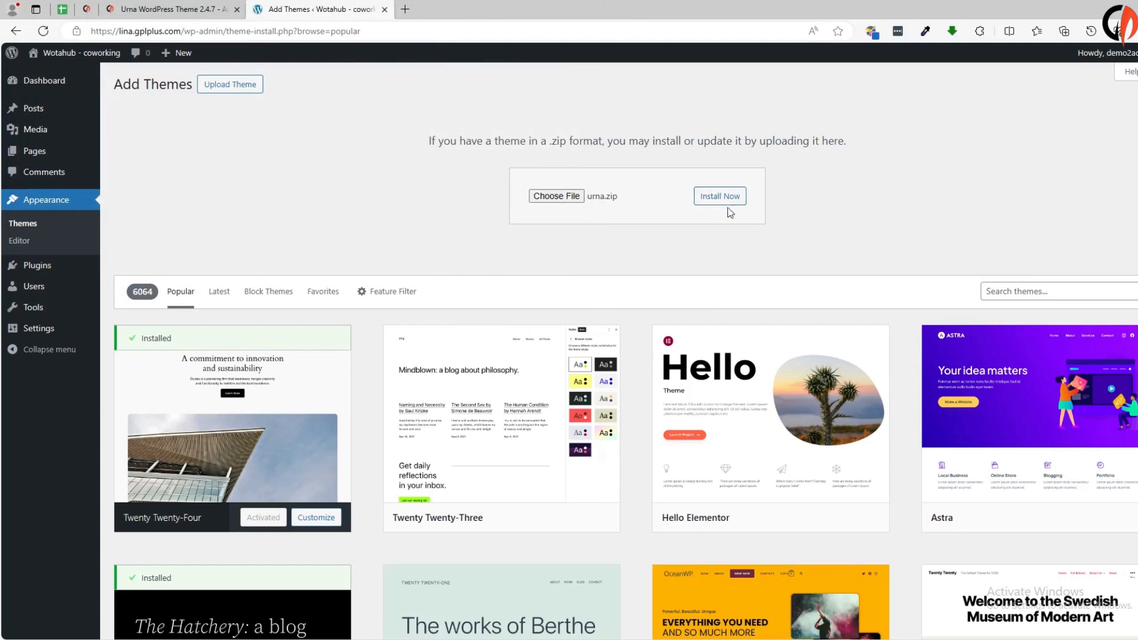
left_click(730, 206)
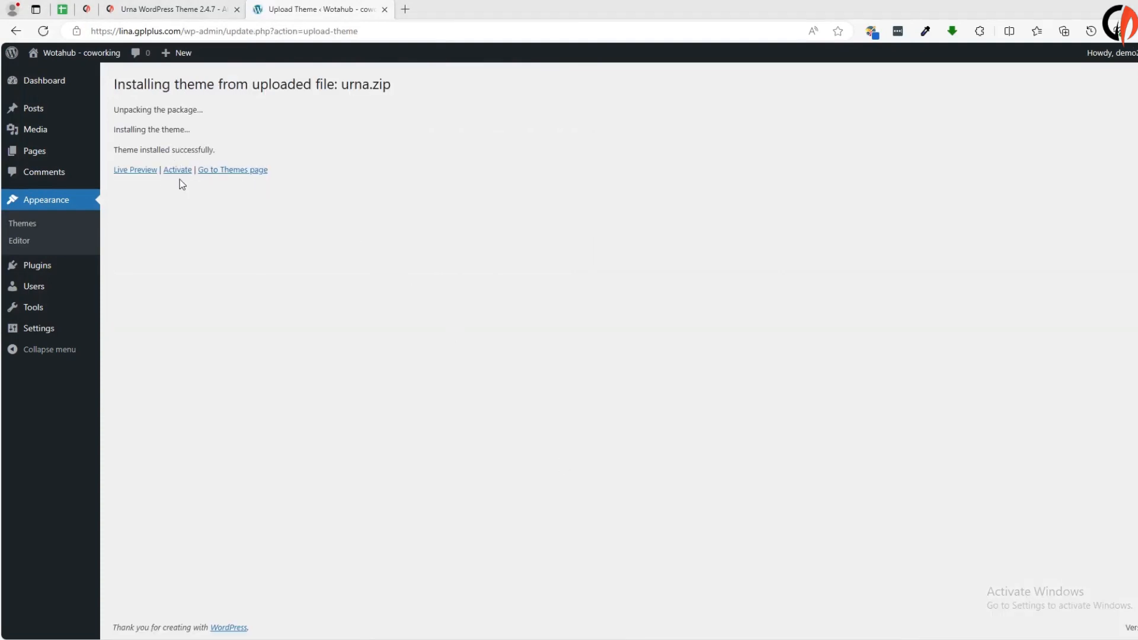
left_click(180, 172)
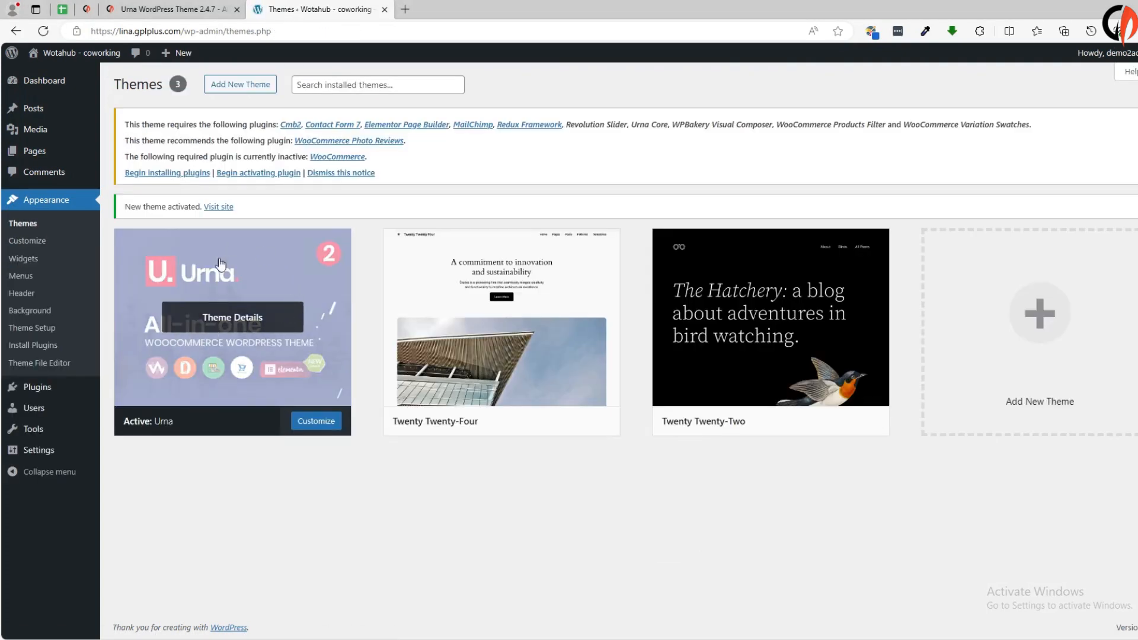
Bulk-install all the required and recommended plugins listed for the Urna theme
left_click(189, 177)
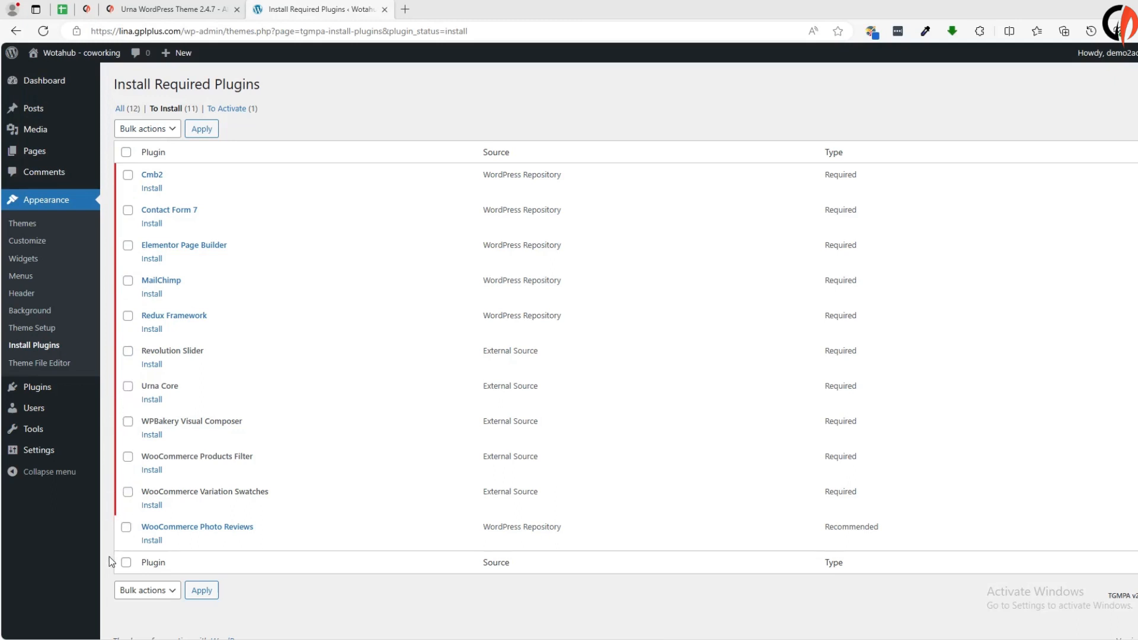
left_click(126, 563)
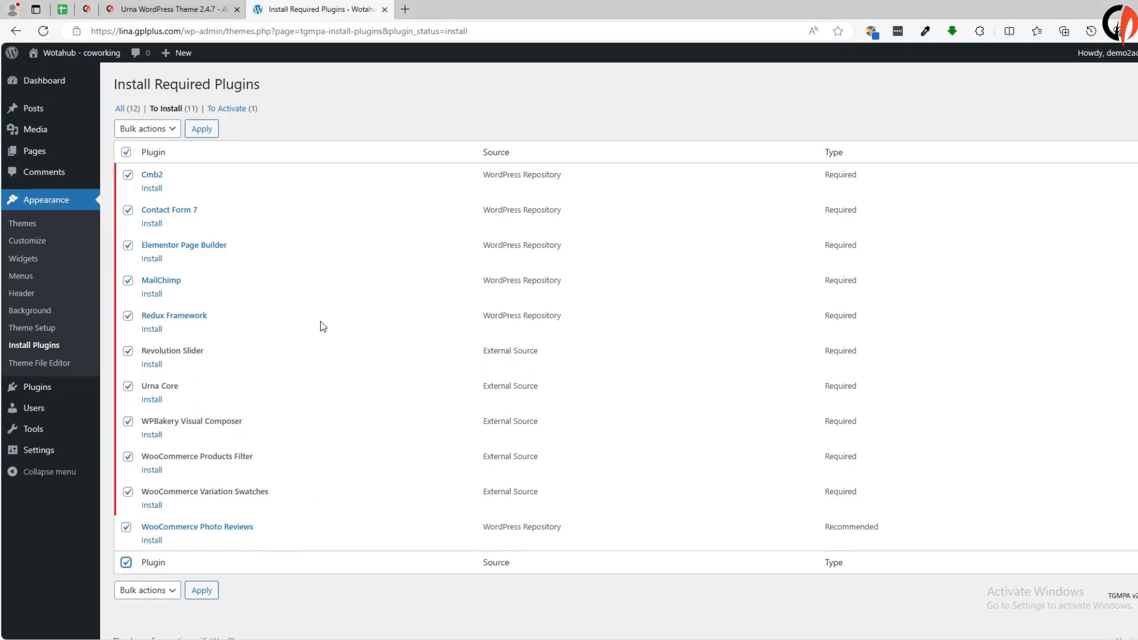
left_click(155, 128)
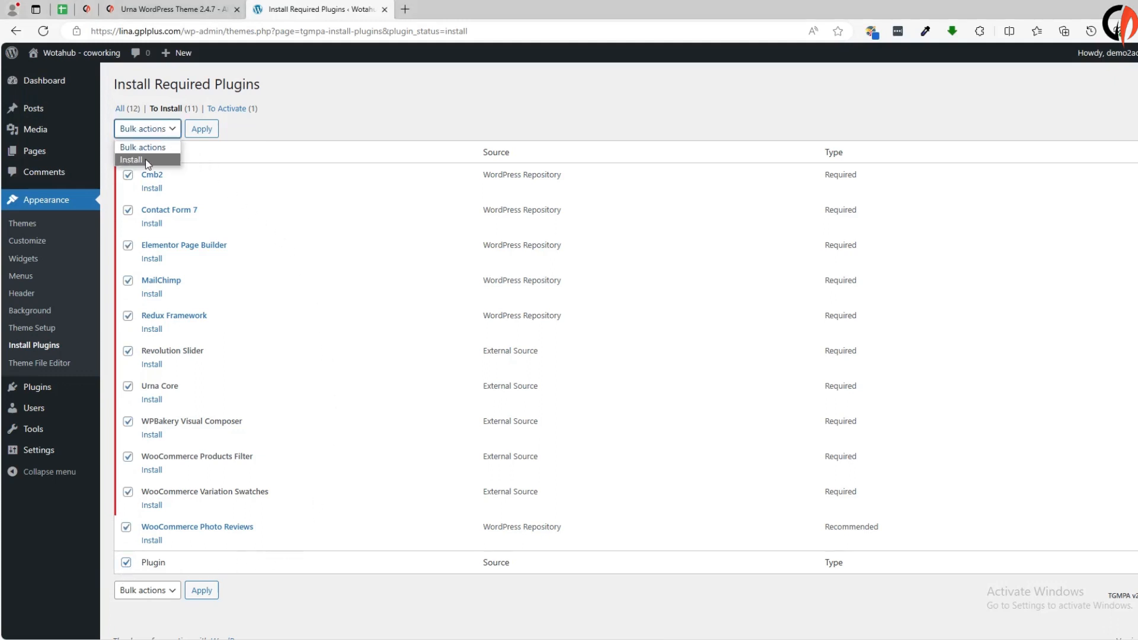
left_click(145, 159)
left_click(203, 131)
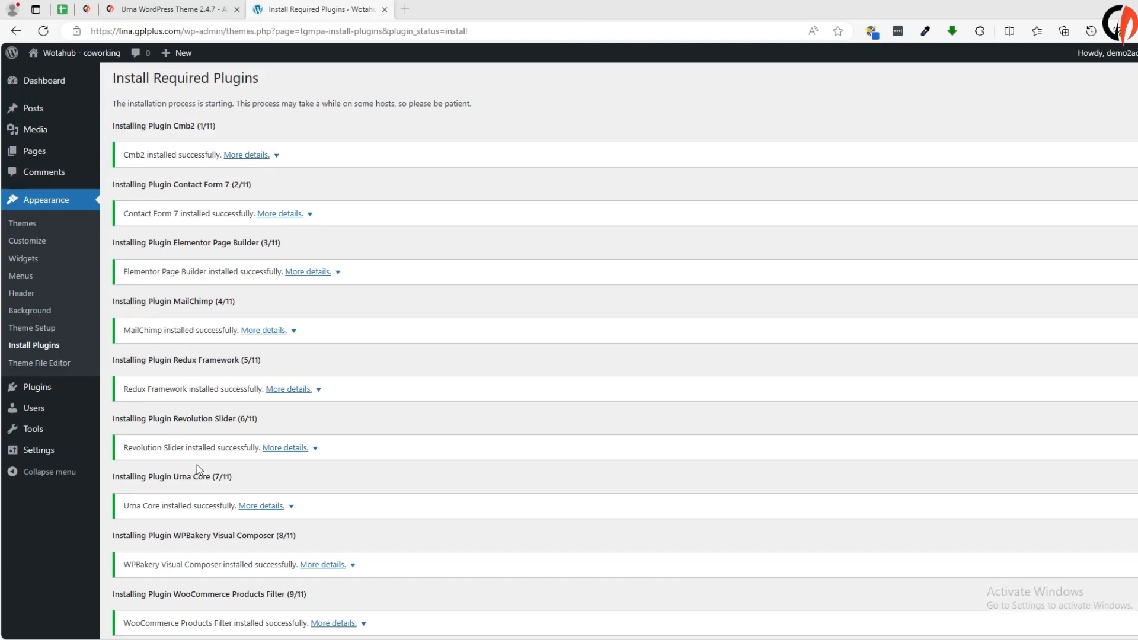
Return to the required plugins installer and bulk-activate all the listed plugins
scroll(143, 481, "down", 4)
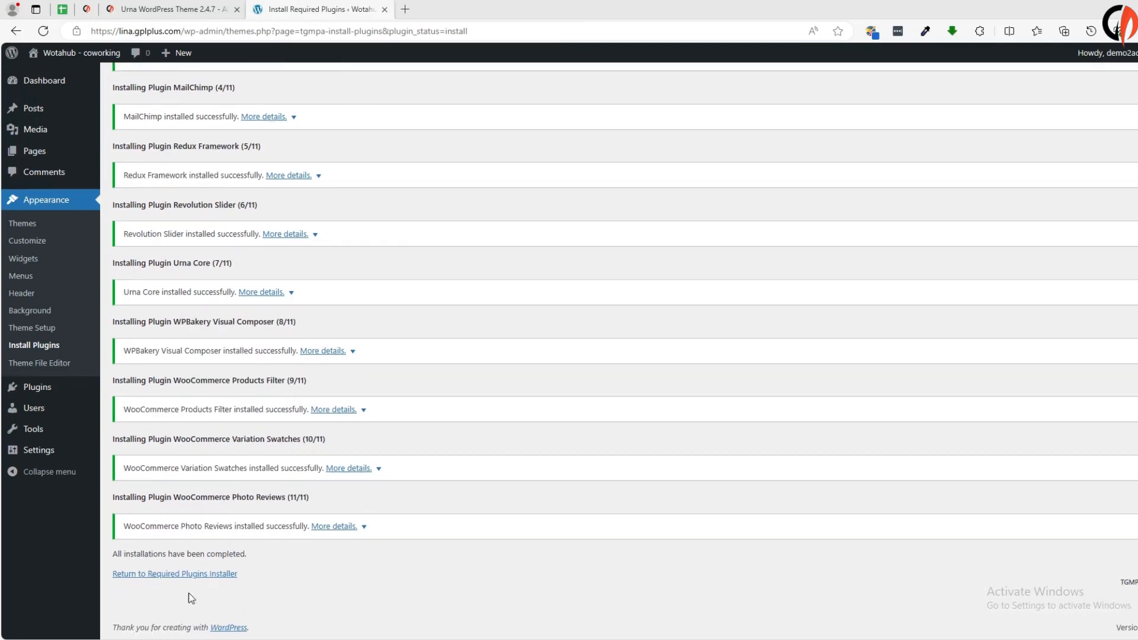
left_click(187, 575)
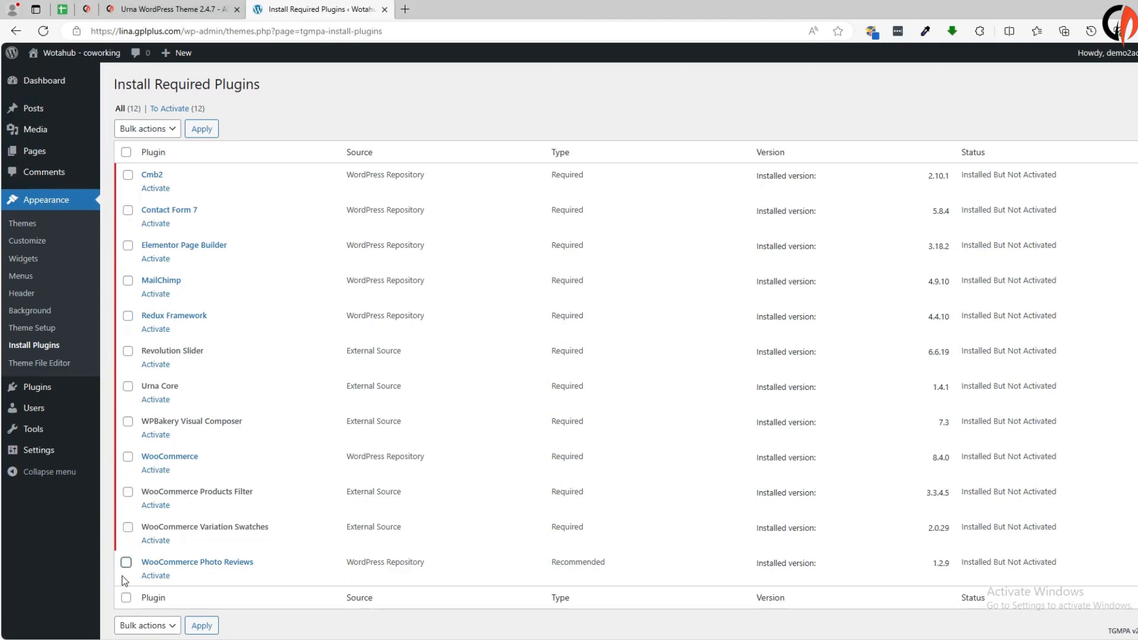
left_click(126, 597)
left_click(147, 129)
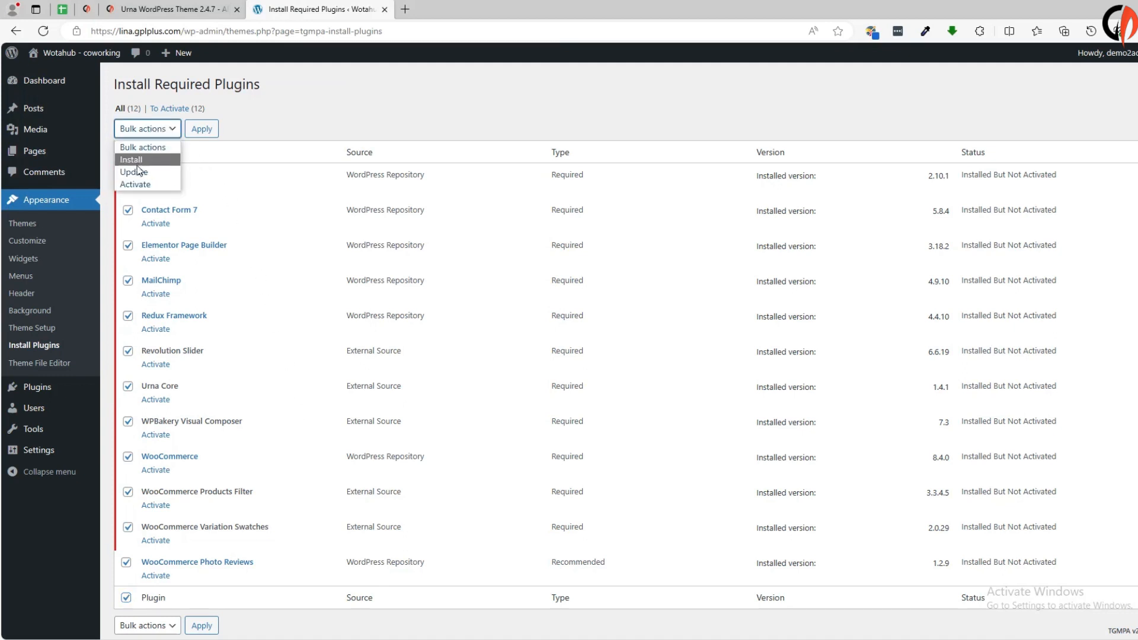
left_click(136, 184)
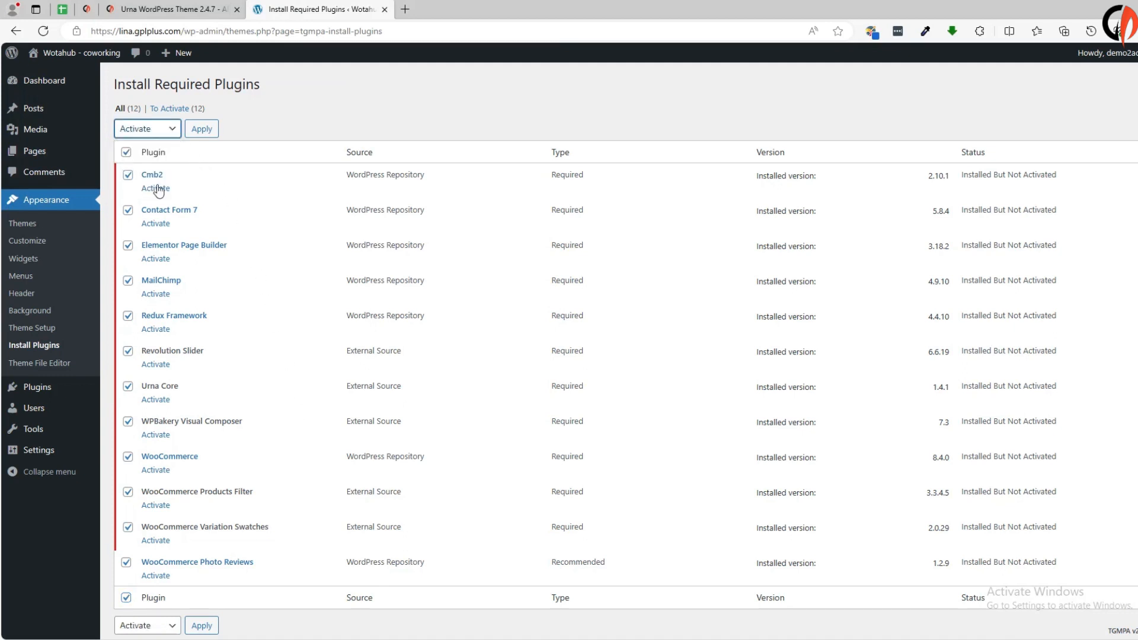
left_click(208, 135)
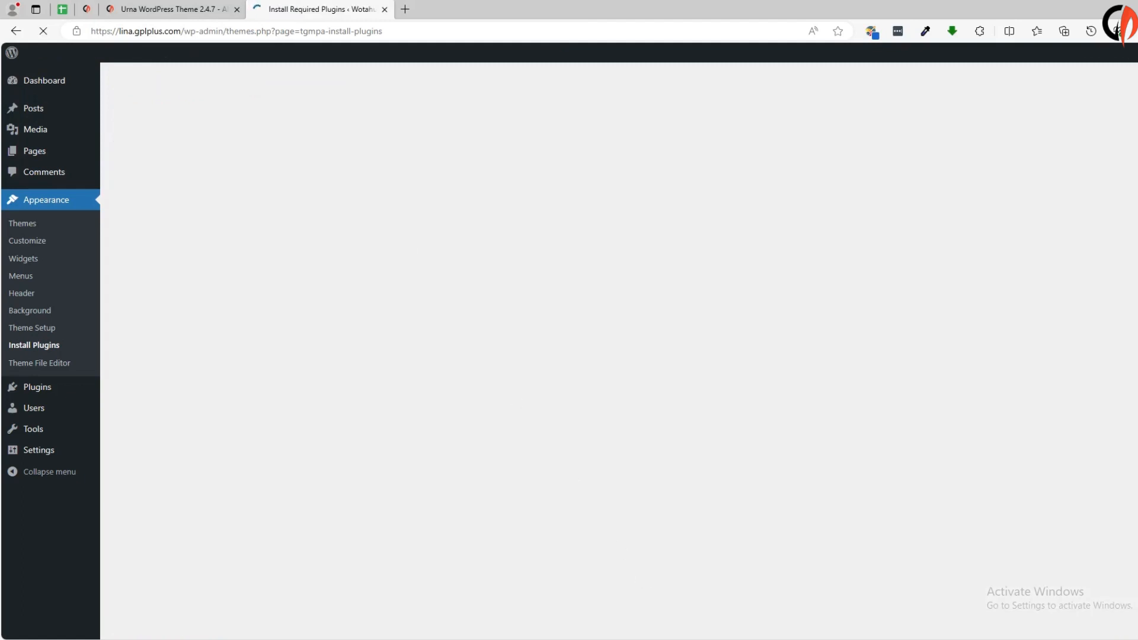
Run the Urna theme setup wizard through to its final page, including the child theme step
left_click(57, 83)
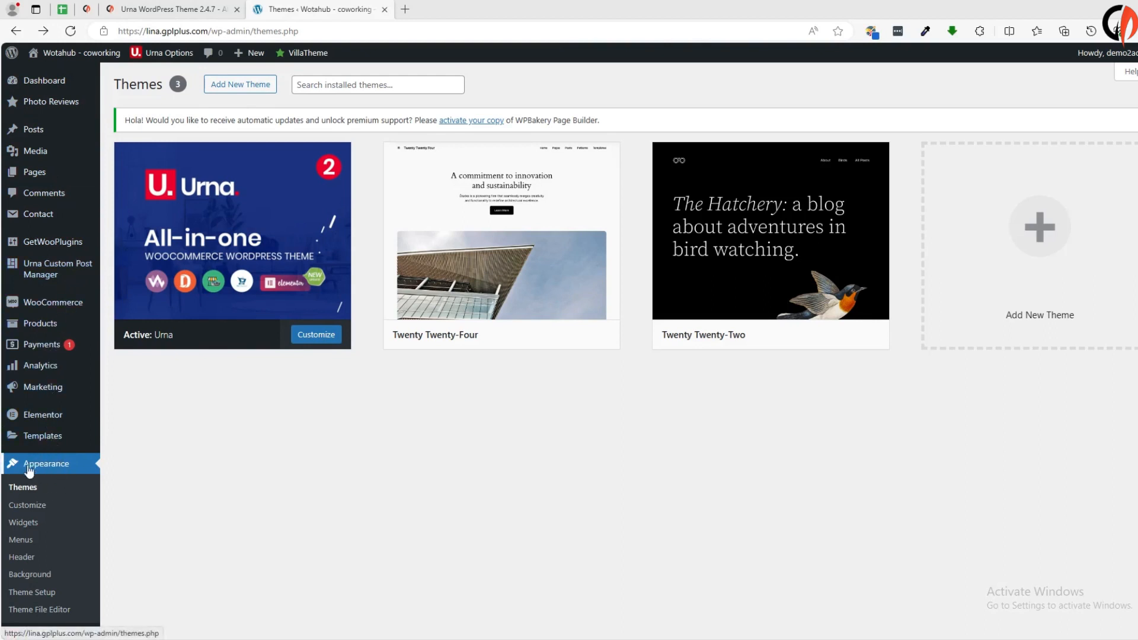
left_click(22, 594)
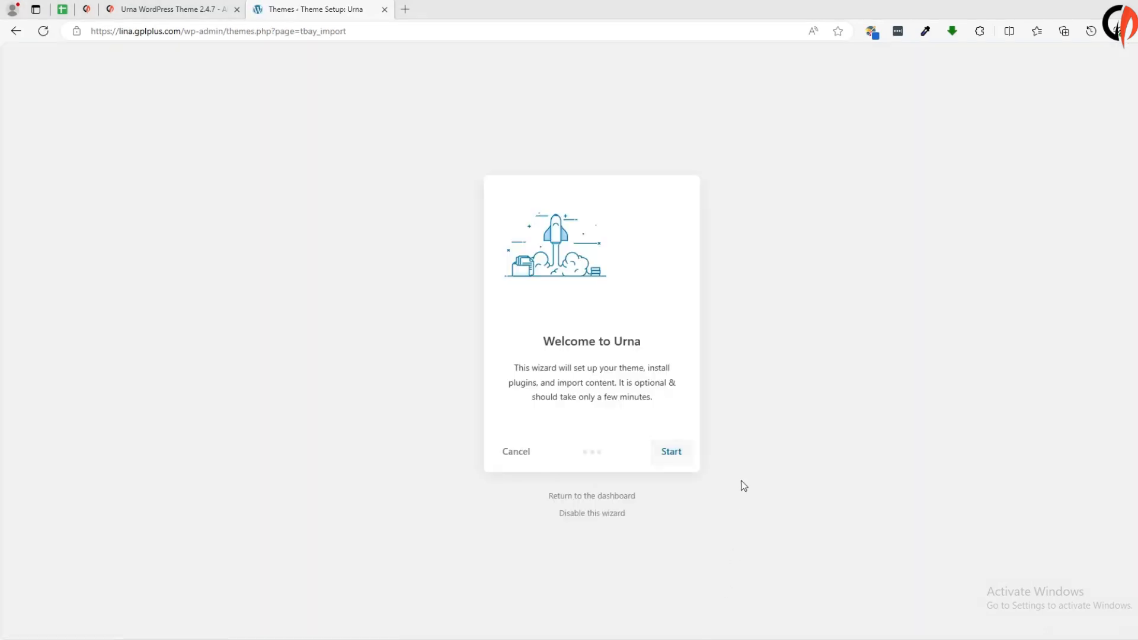
left_click(674, 453)
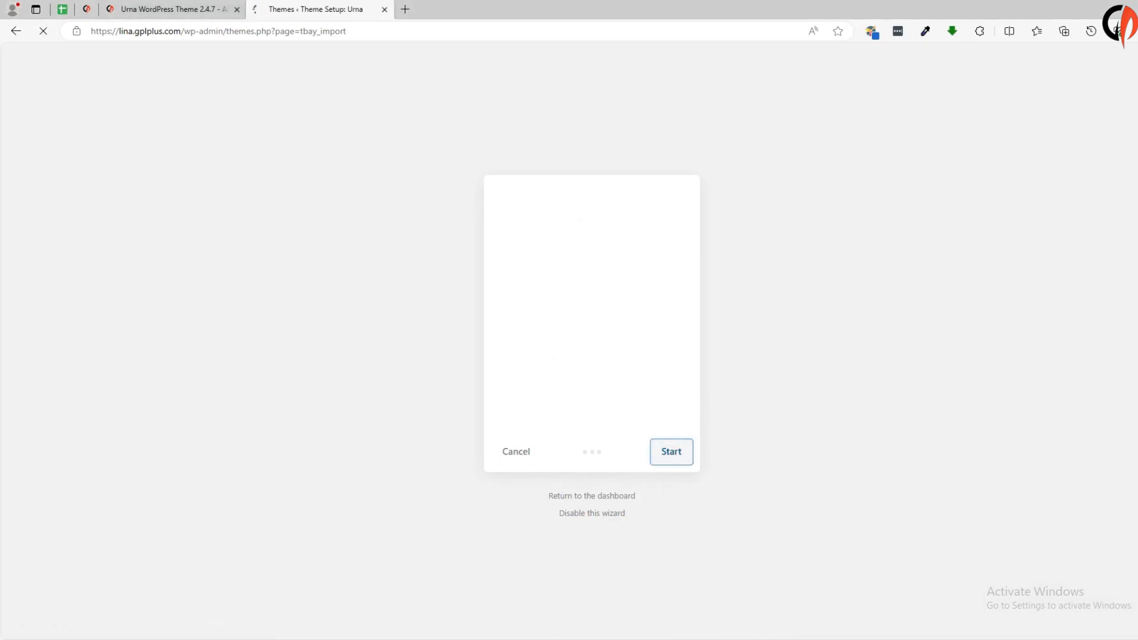
left_click(658, 464)
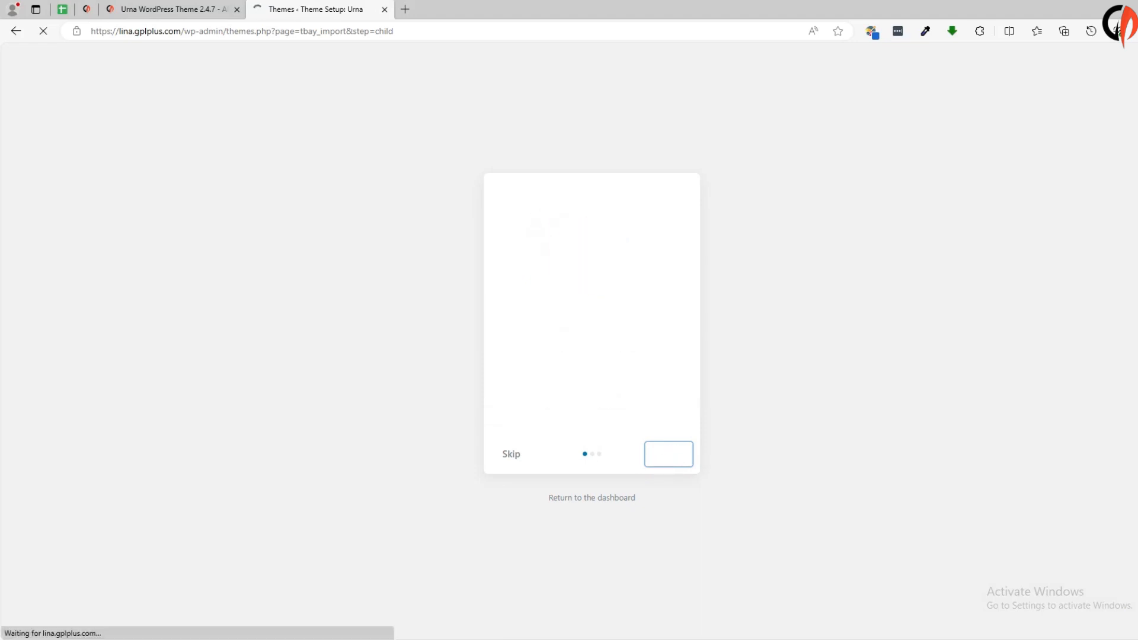
left_click(667, 540)
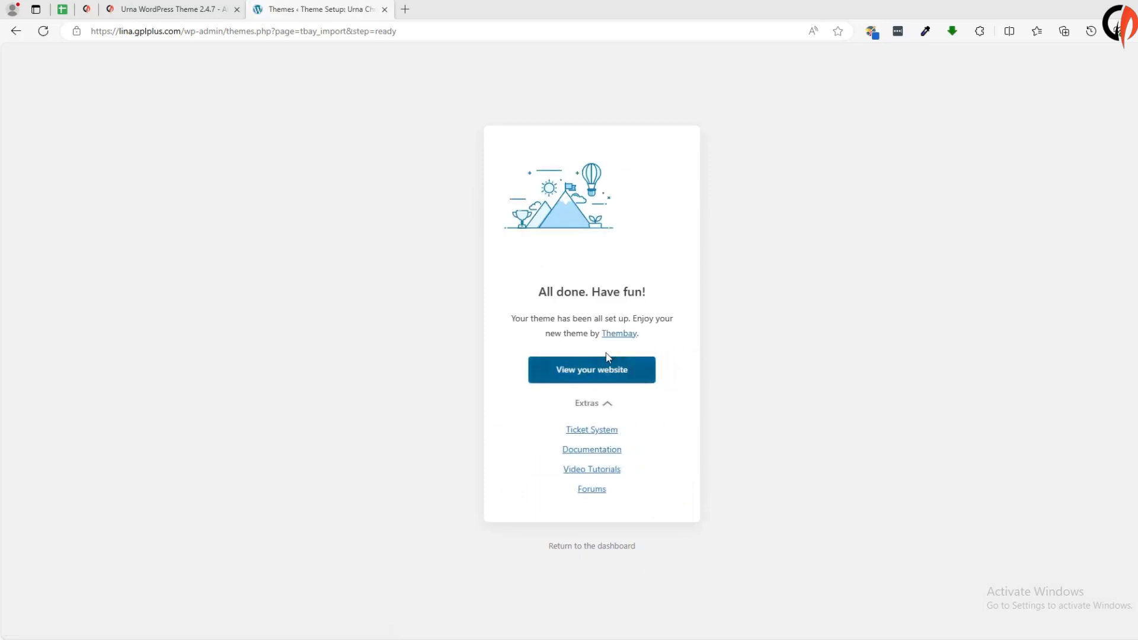
Open the finished website in a new tab, review its home page down to the footer, and dismiss the newsletter popup
middle_click(610, 383)
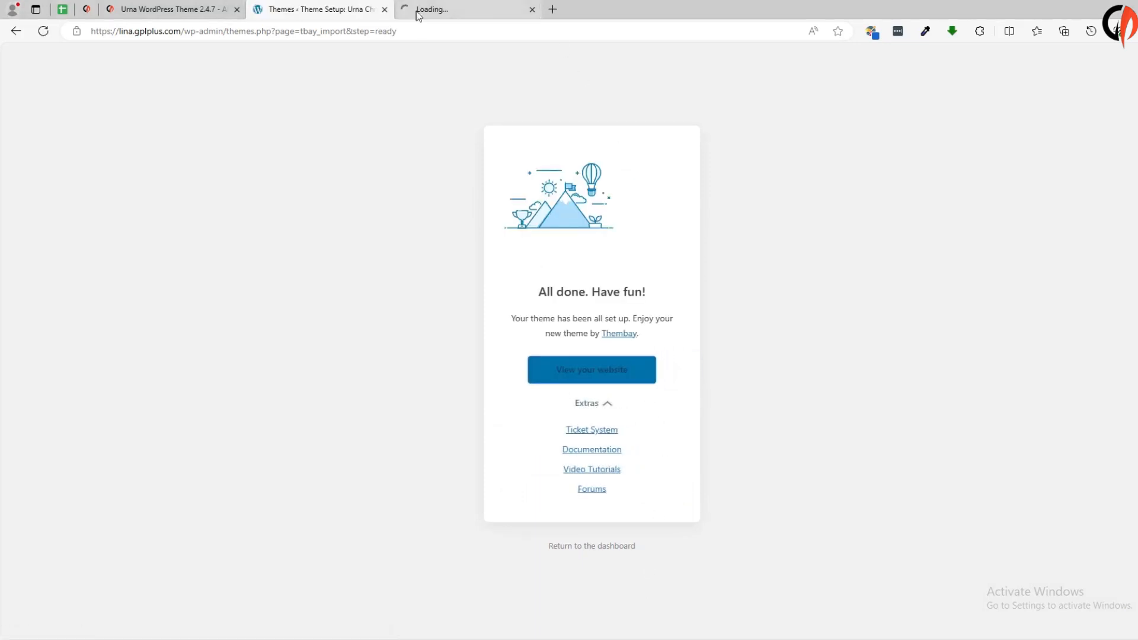
left_click(461, 11)
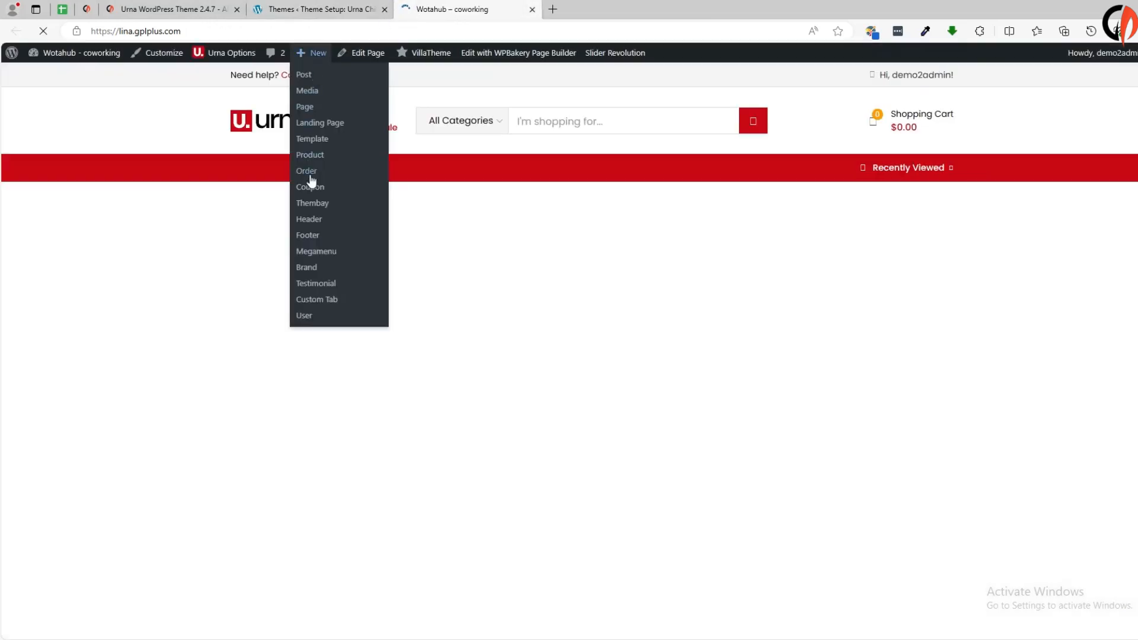
scroll(444, 227, "down", 5)
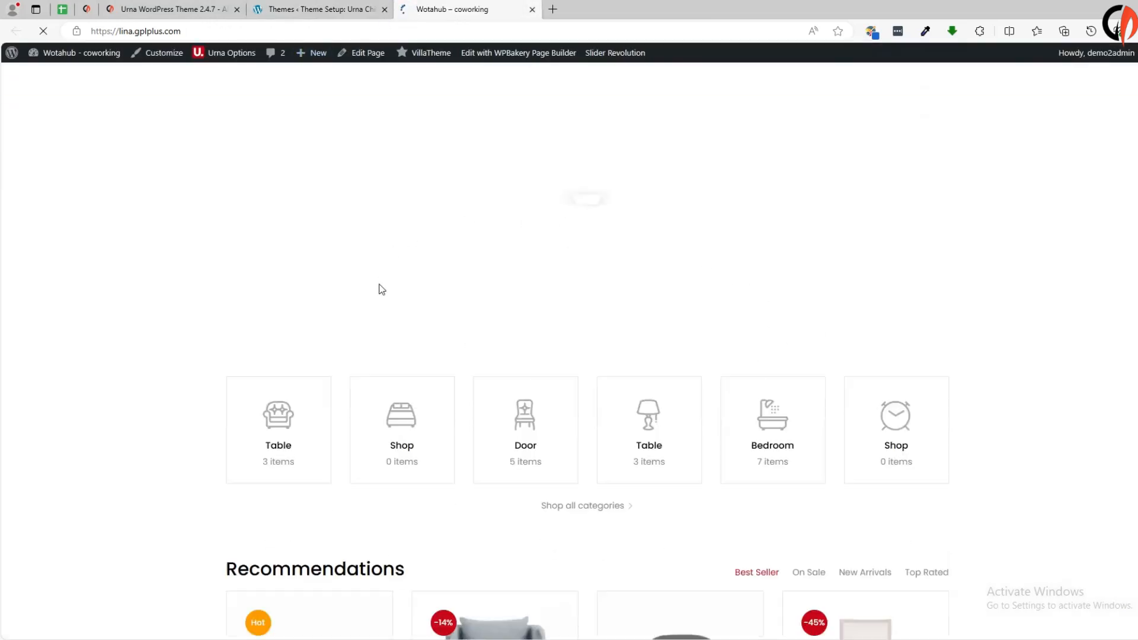
scroll(681, 216, "down", 10)
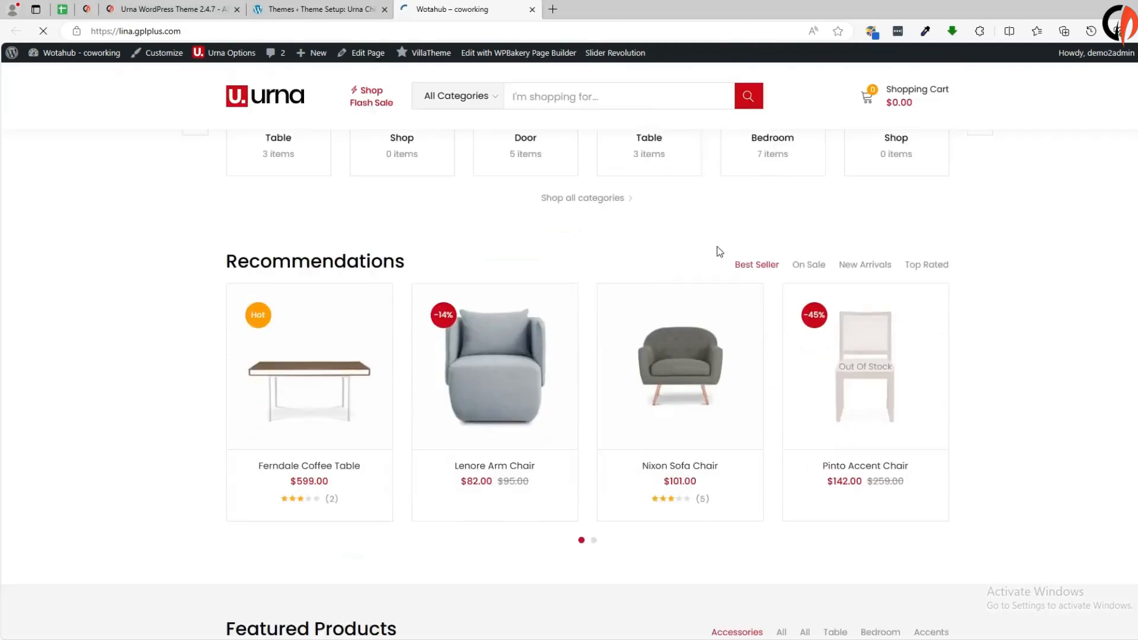
scroll(582, 275, "down", 6)
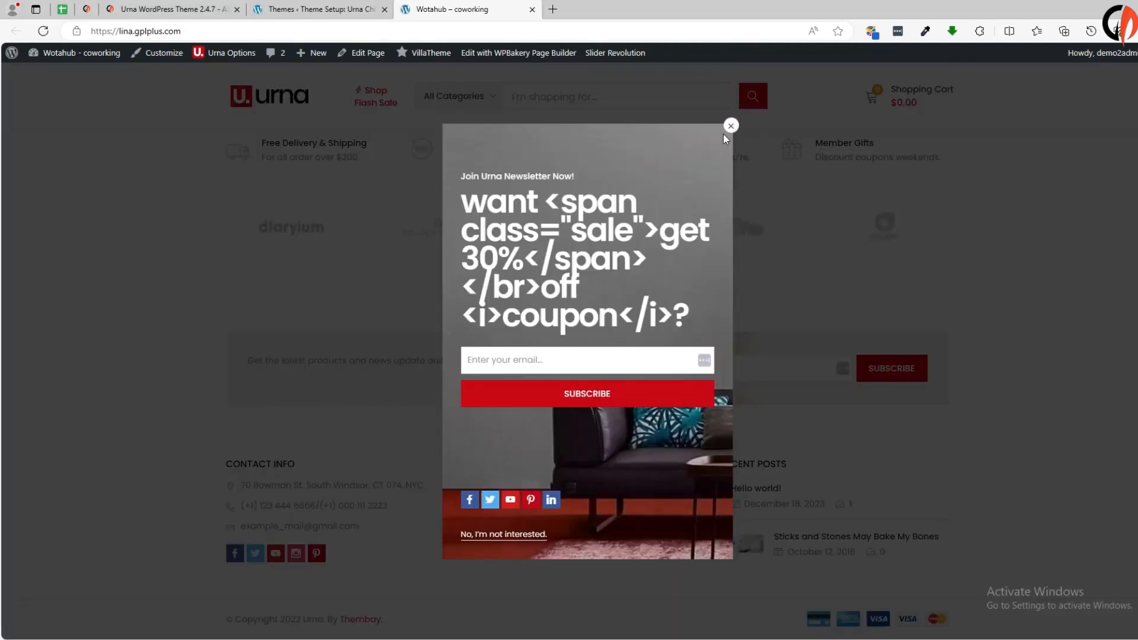
left_click(730, 126)
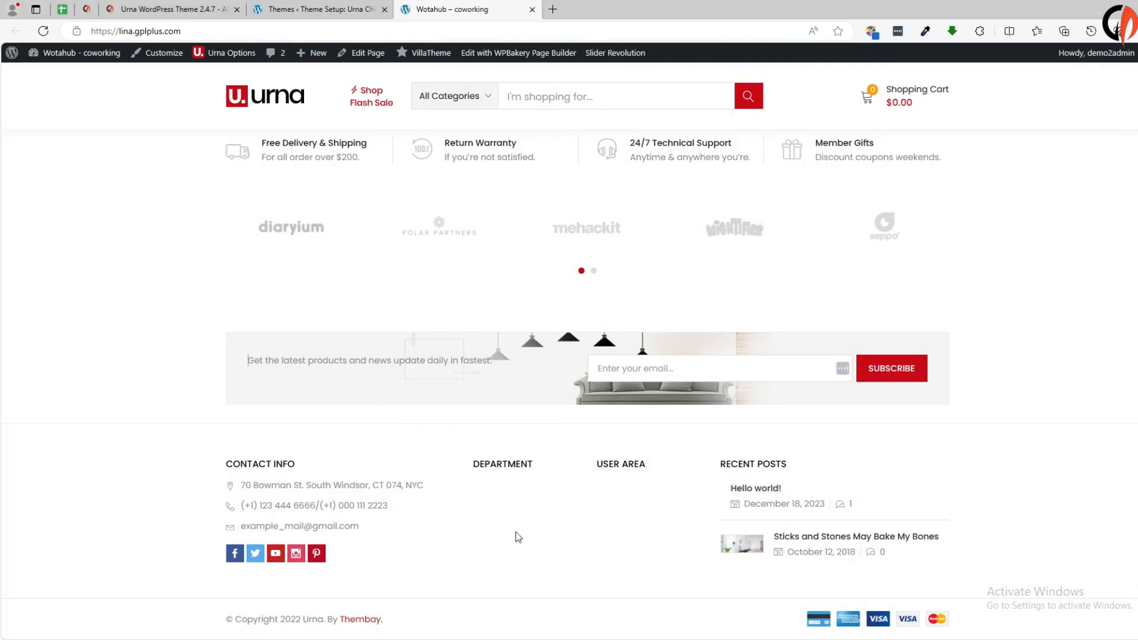
scroll(516, 533, "up", 15)
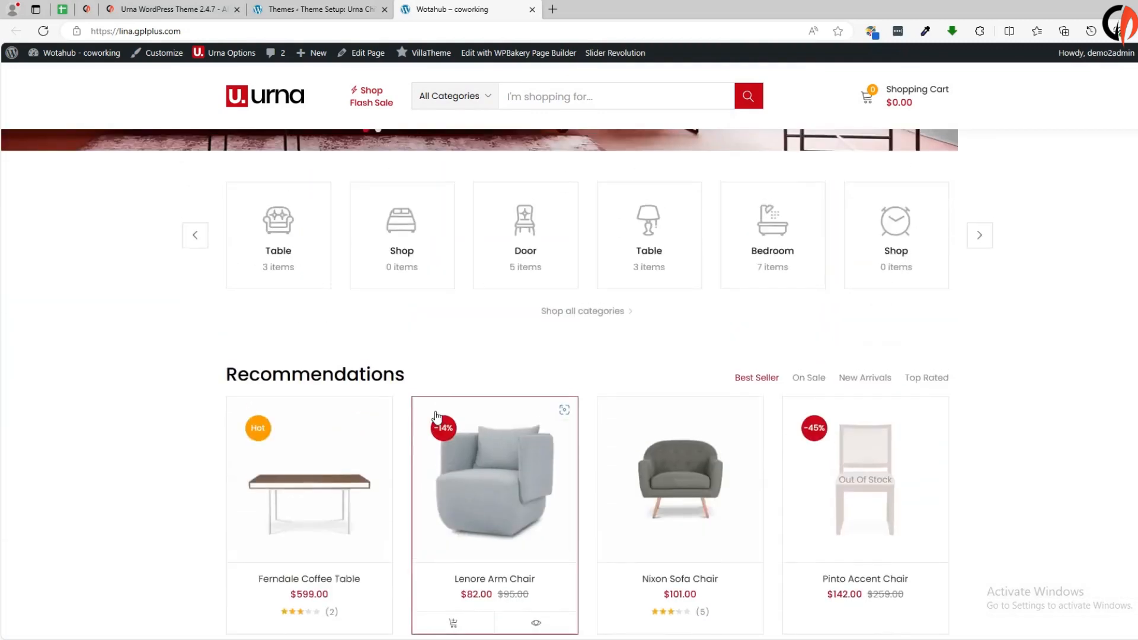
scroll(436, 416, "up", 5)
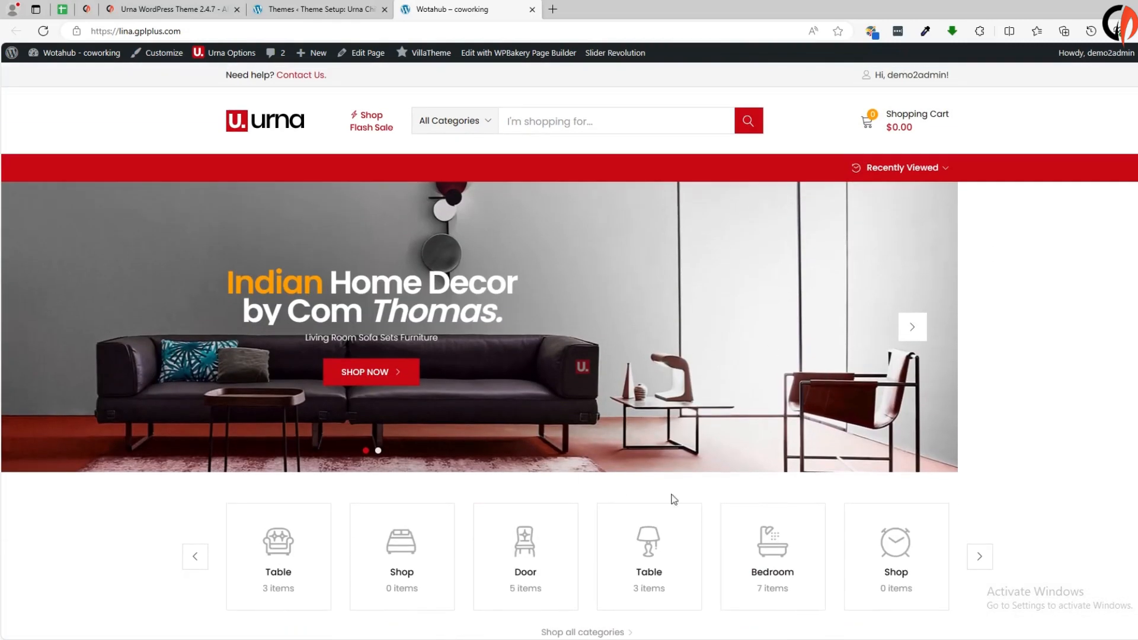